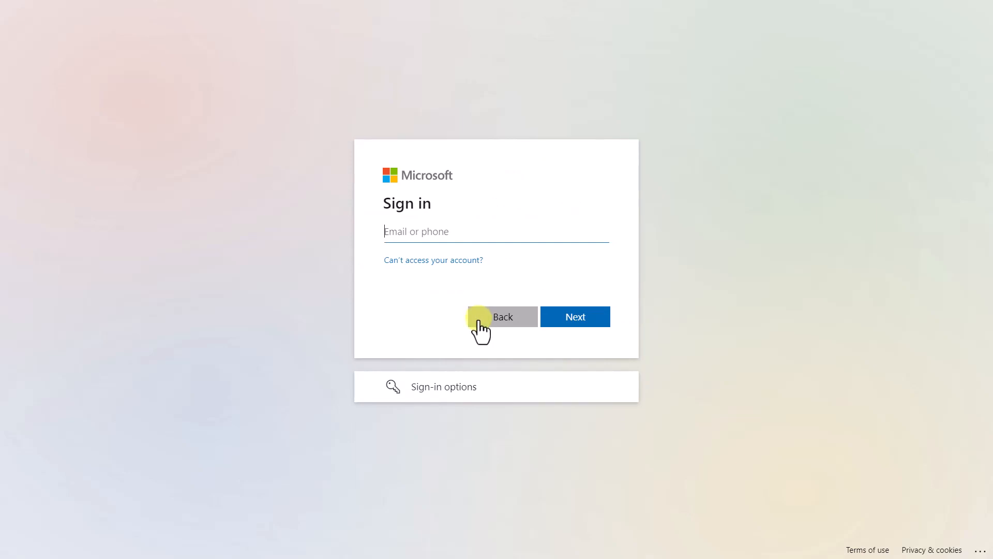
Step: Sign in to the Microsoft account with its email and password to get into Teams
left_click(382, 234)
key("ctrl+v")
left_click(587, 332)
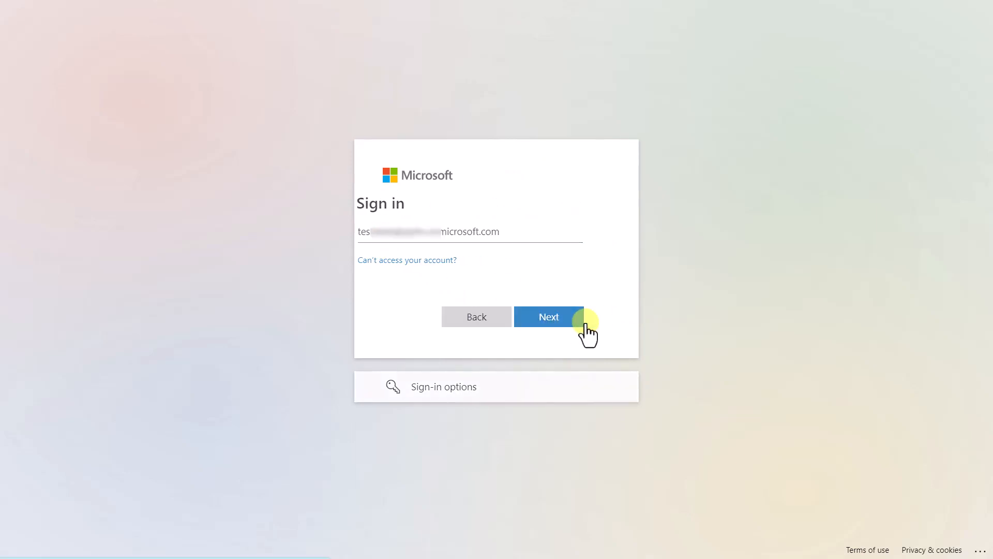
key("ctrl+v")
left_click(574, 342)
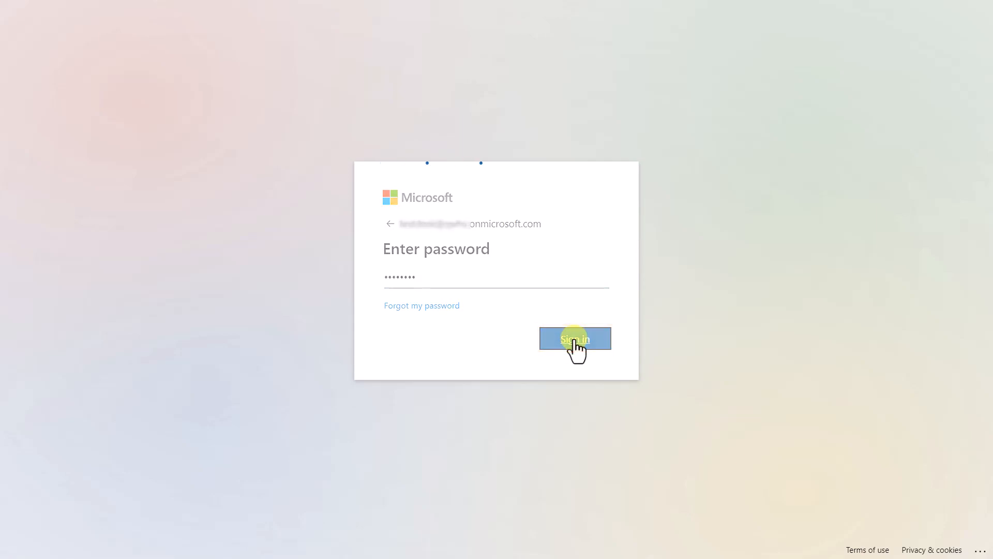
left_click(576, 411)
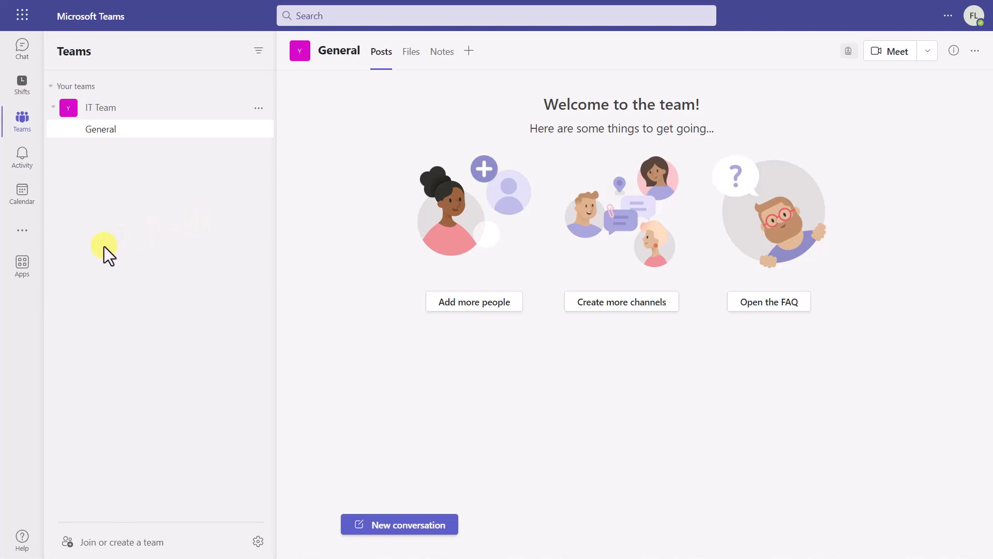
Step: Search the Teams apps for "bolddesk" and open the BoldDesk app for adding
left_click(26, 267)
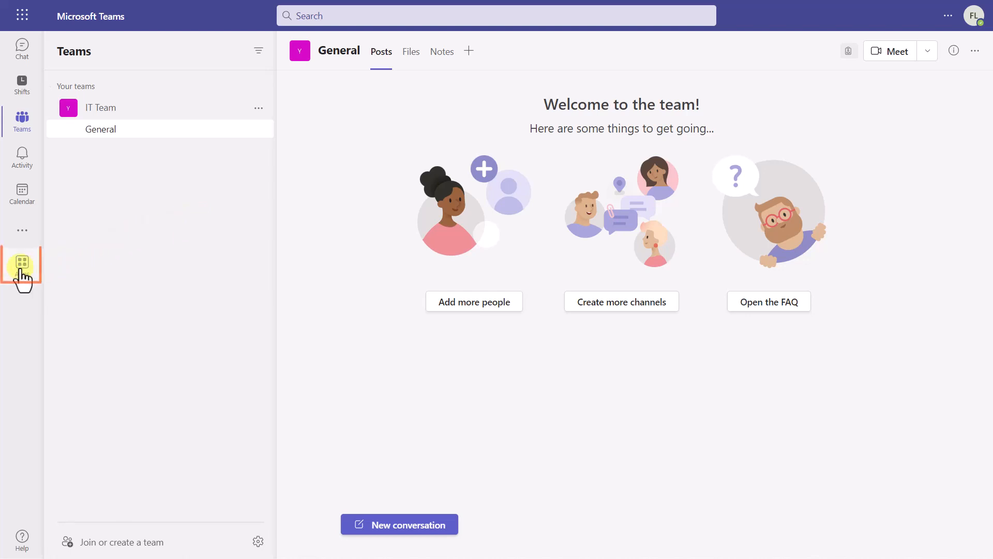
left_click(102, 81)
type("bolddesk")
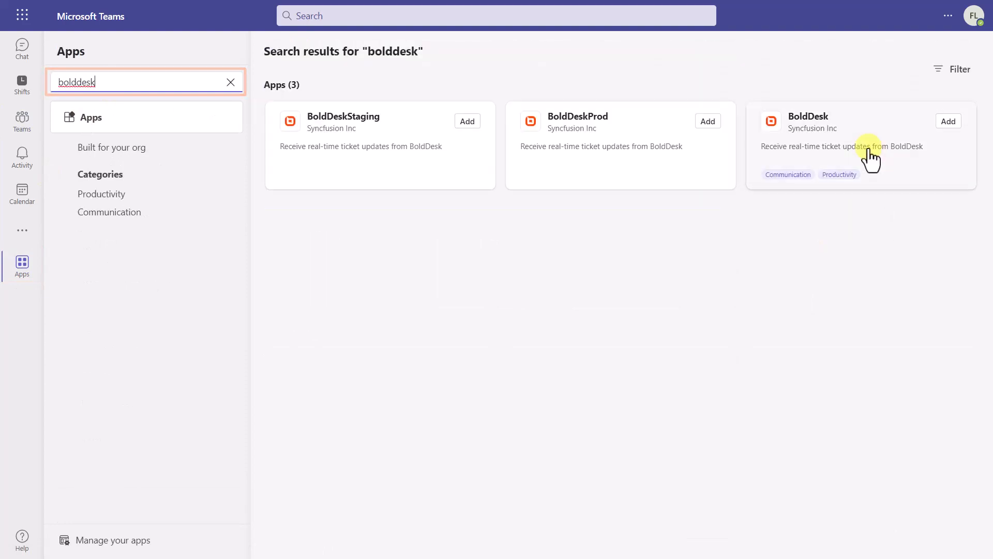
left_click(939, 126)
Step: Add the BoldDesk app to the General channel of IT Team and set up its bot
left_click(388, 119)
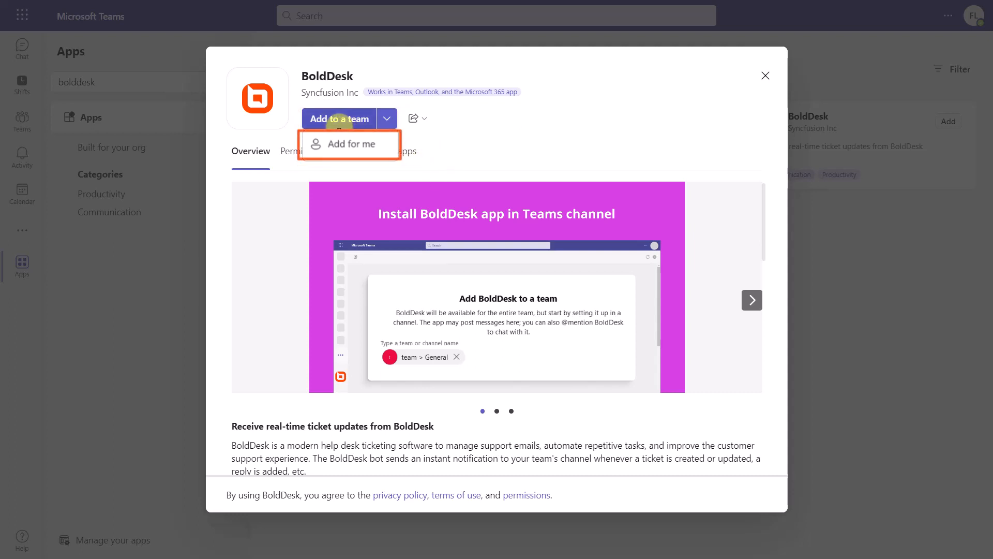
left_click(339, 119)
type("I")
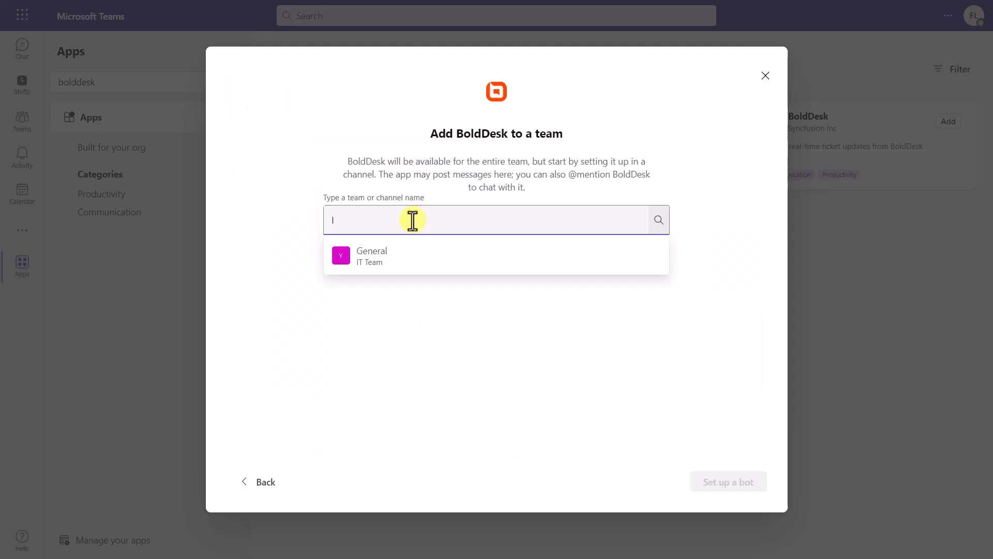
type("T")
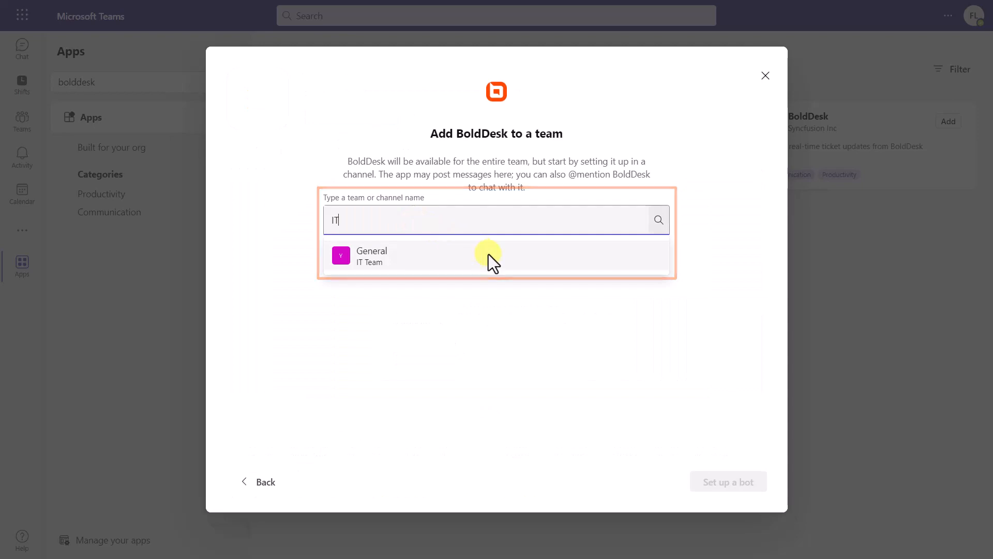
left_click(489, 254)
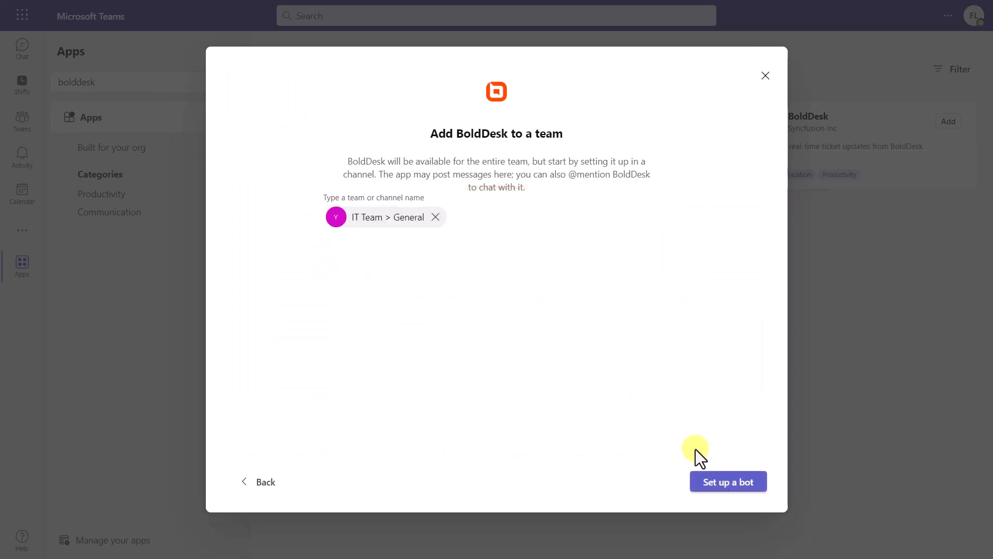
left_click(729, 482)
Step: Submit the BoldDesk domain to the bot and log in with the agent account's email and password to connect it
left_click(638, 309)
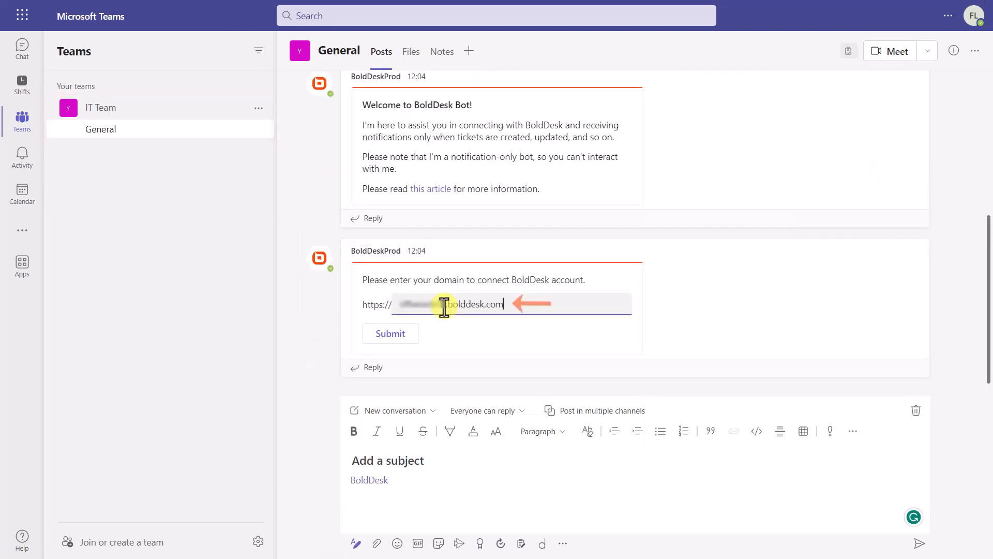
left_click(396, 338)
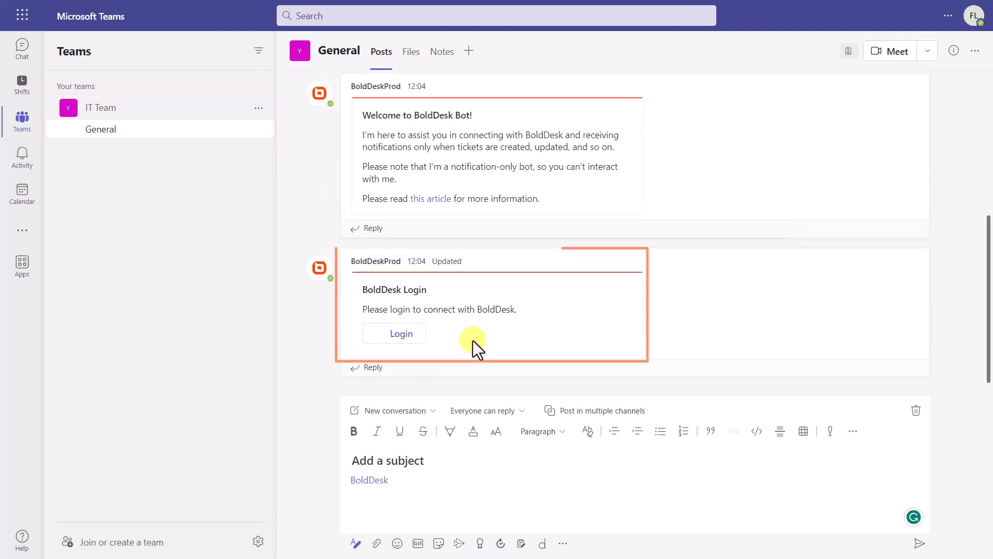
left_click(404, 337)
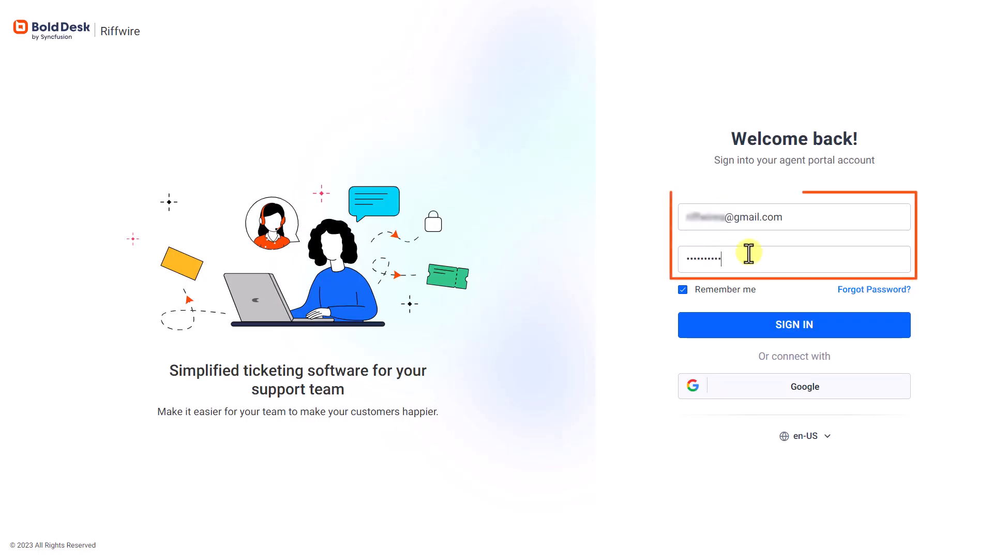
type("****")
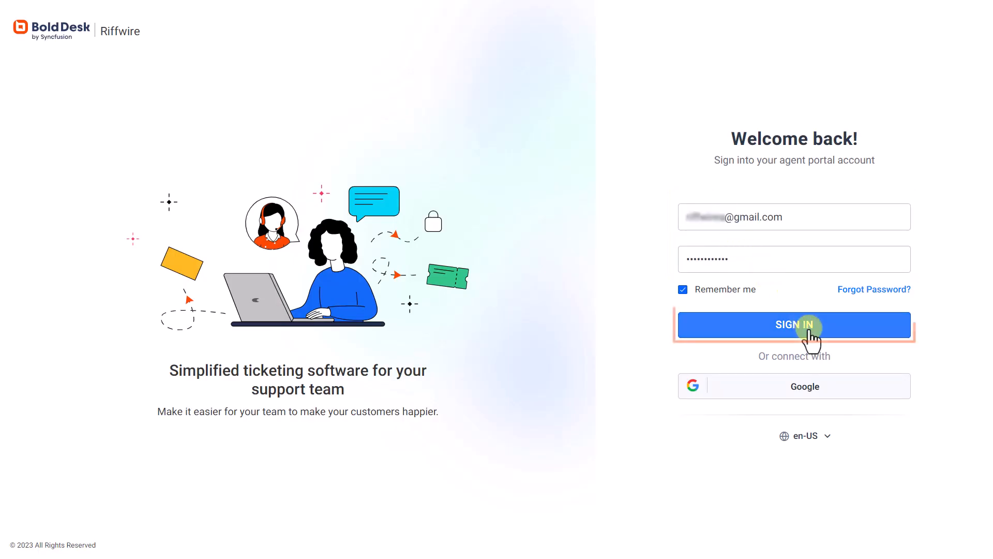
left_click(809, 331)
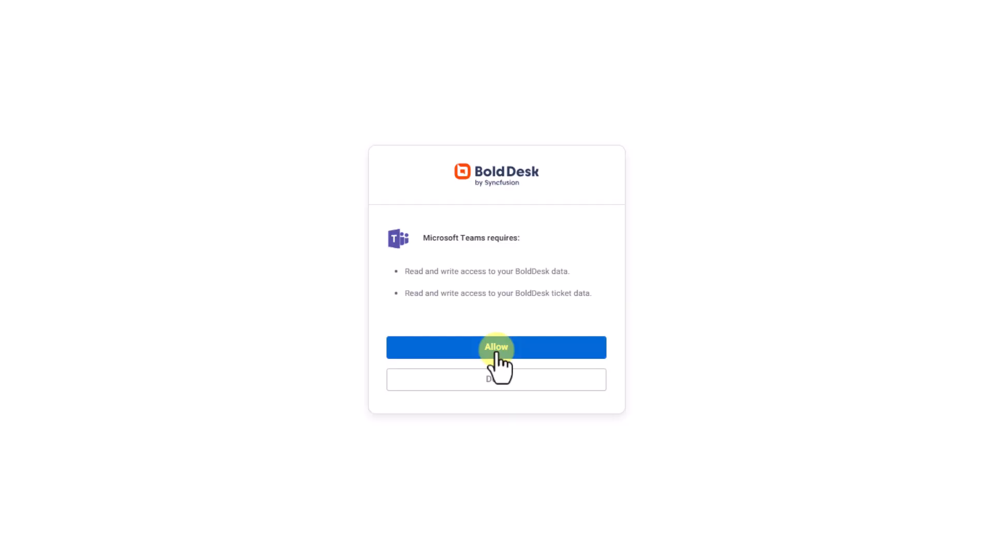
left_click(496, 351)
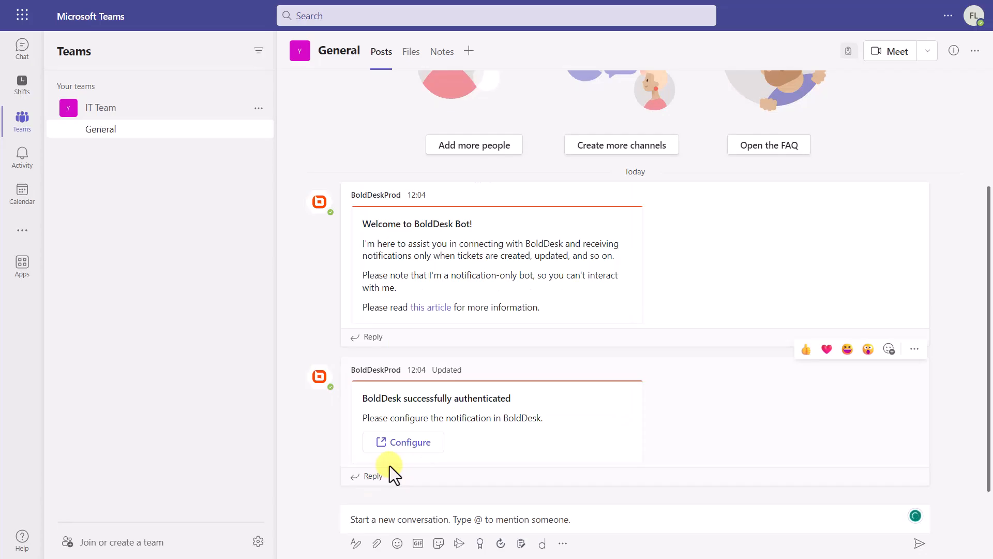
Step: Switch to BoldDesk from the bot's configuration message and open the installed Microsoft Teams app for editing
left_click(411, 448)
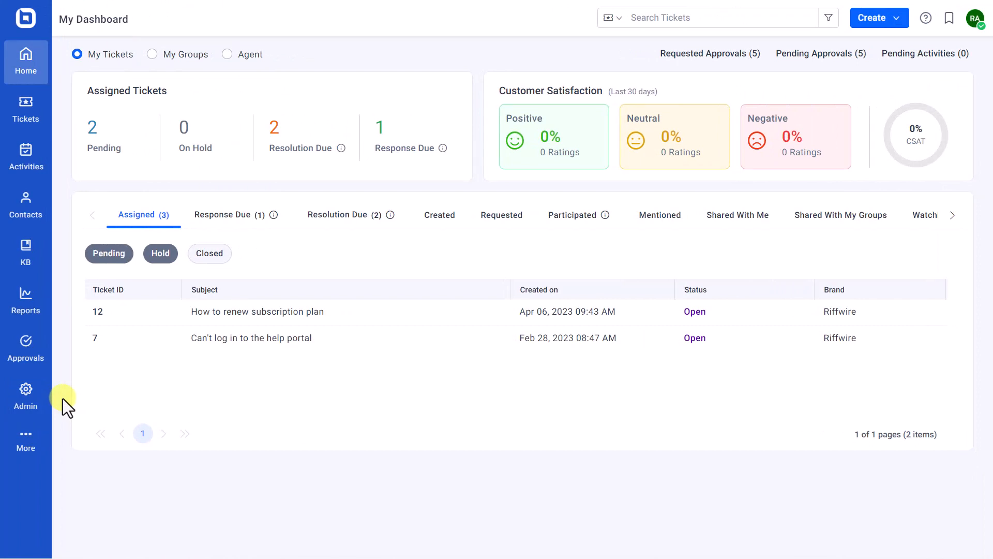
left_click(26, 397)
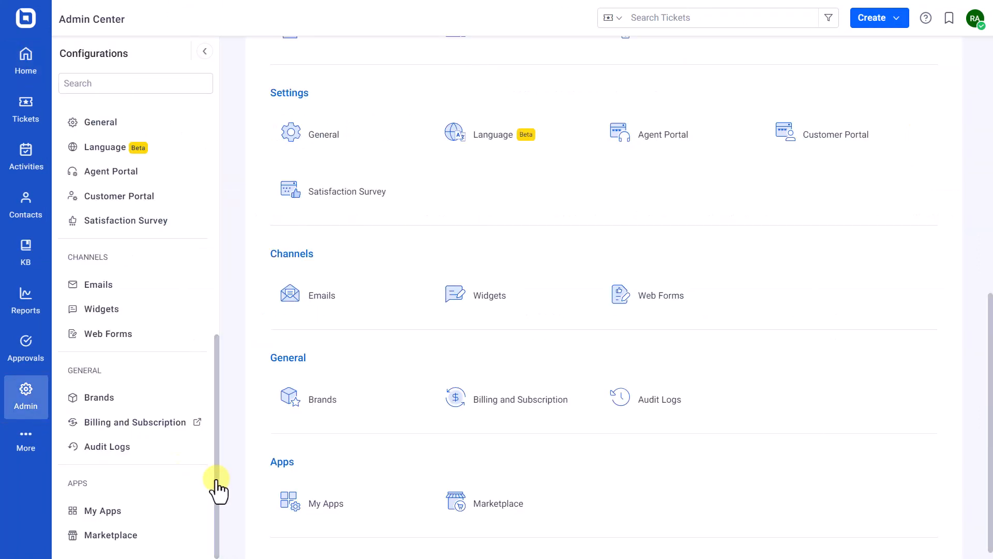
left_click(158, 509)
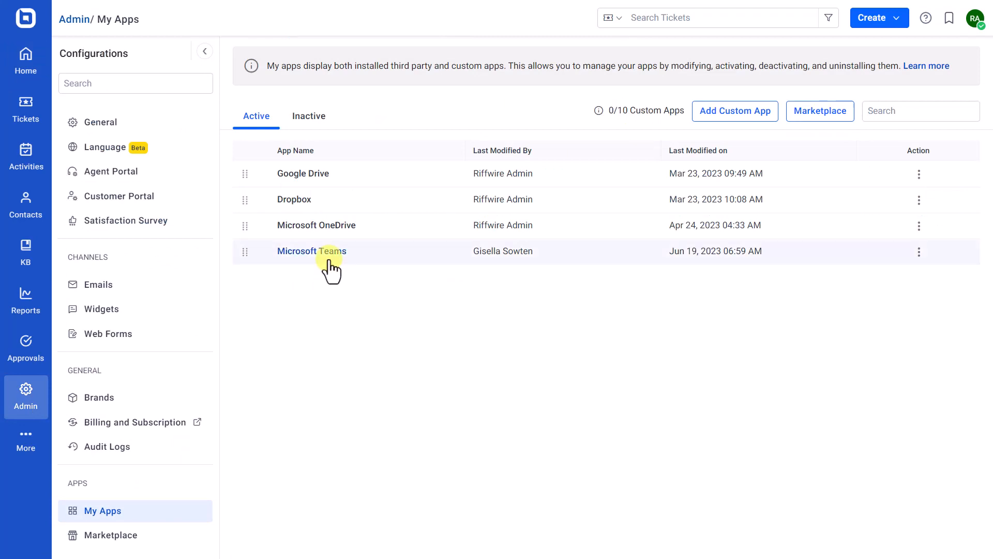
left_click(330, 258)
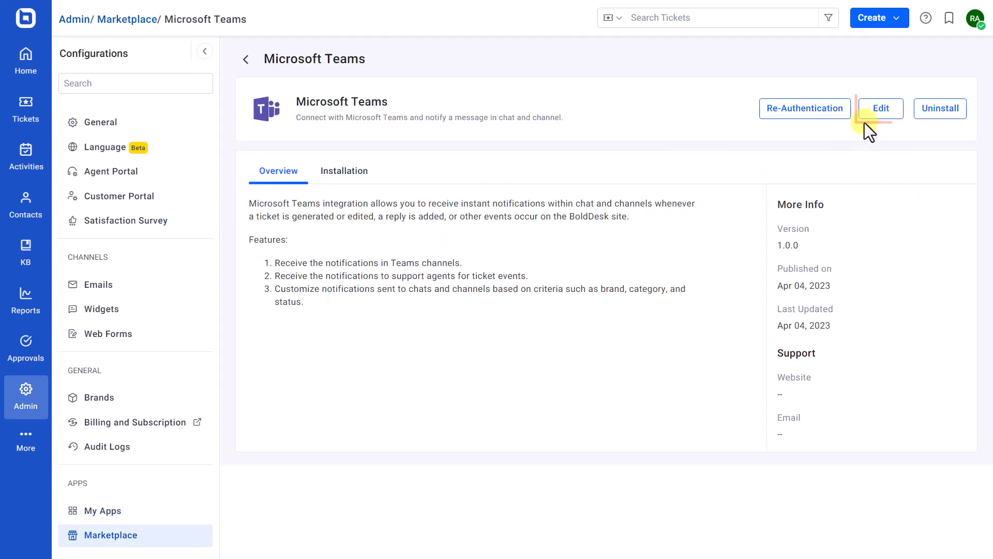
left_click(874, 117)
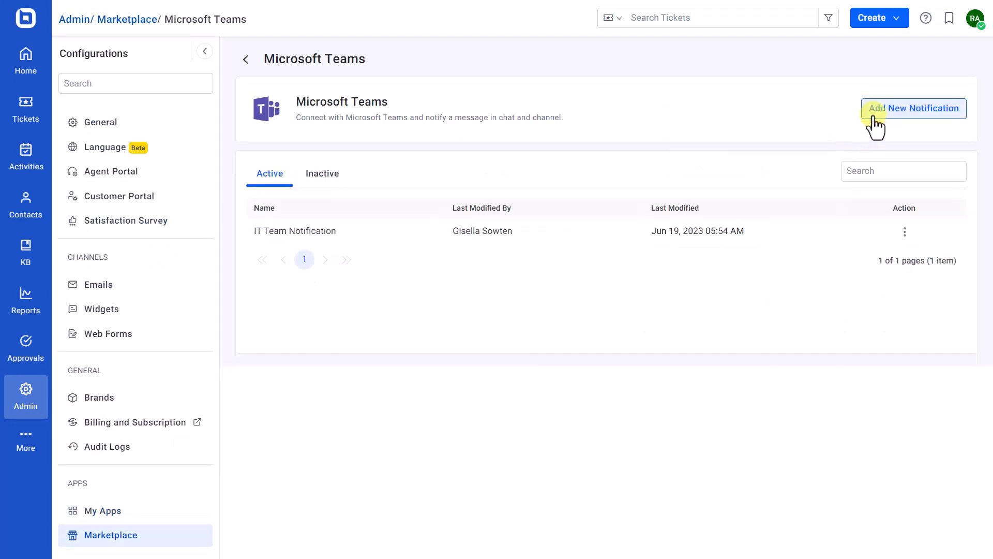
Step: Add an "Assignee Notification" that notifies the assignee of all ticket events where Category Is IT, and save it
left_click(921, 112)
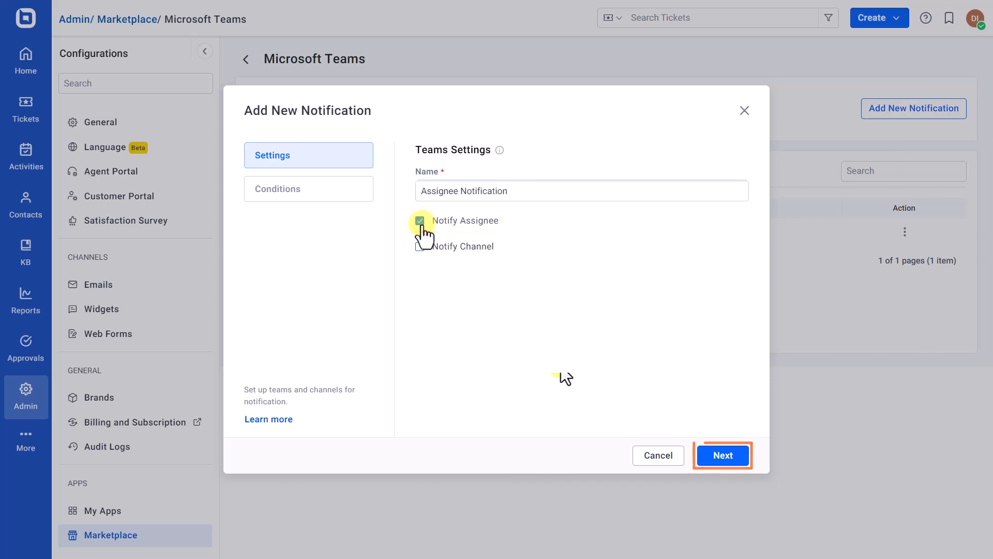
left_click(723, 455)
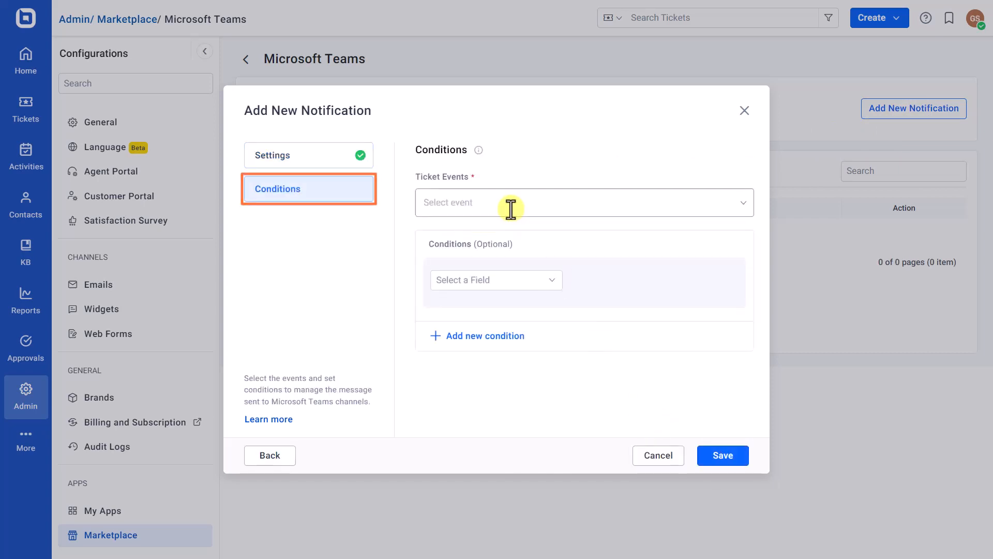
left_click(510, 204)
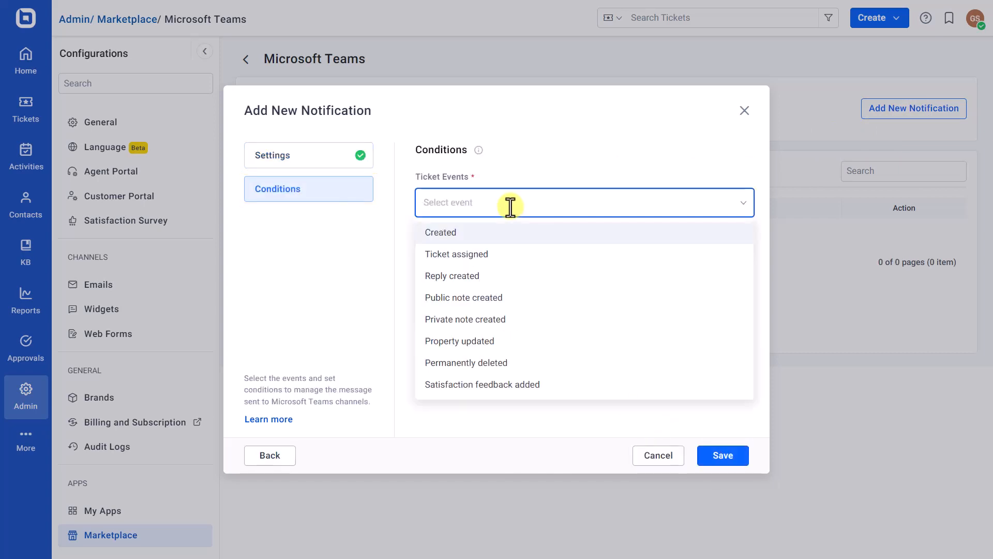
left_click(467, 232)
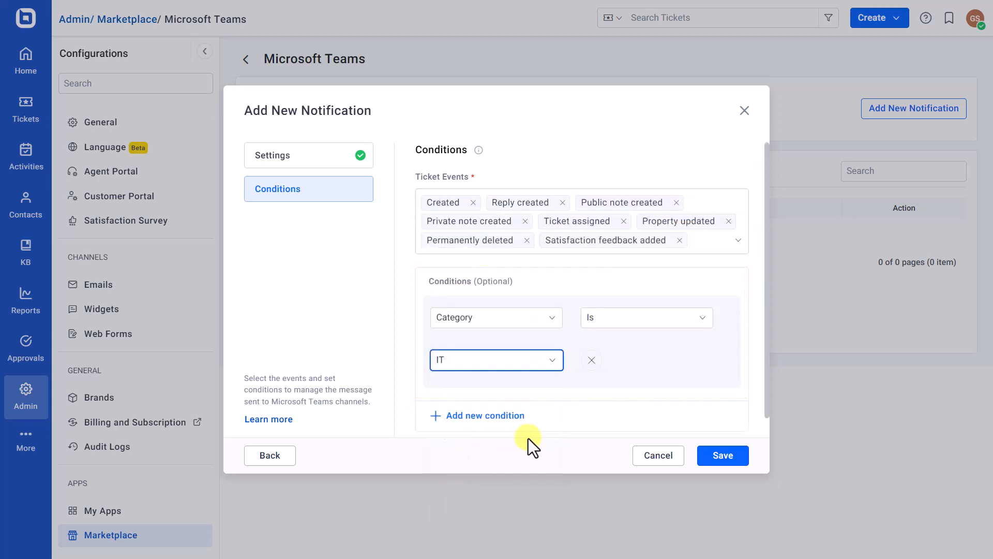
left_click(723, 456)
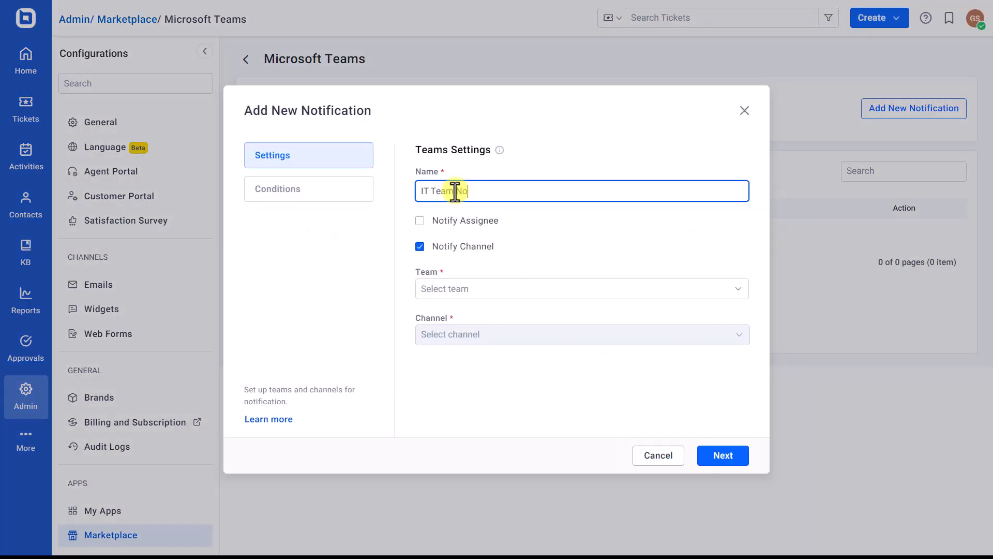
Step: Set up a new notification named "IT Team Notification" that notifies the General channel of IT Team
type("tification")
left_click(466, 289)
left_click(475, 344)
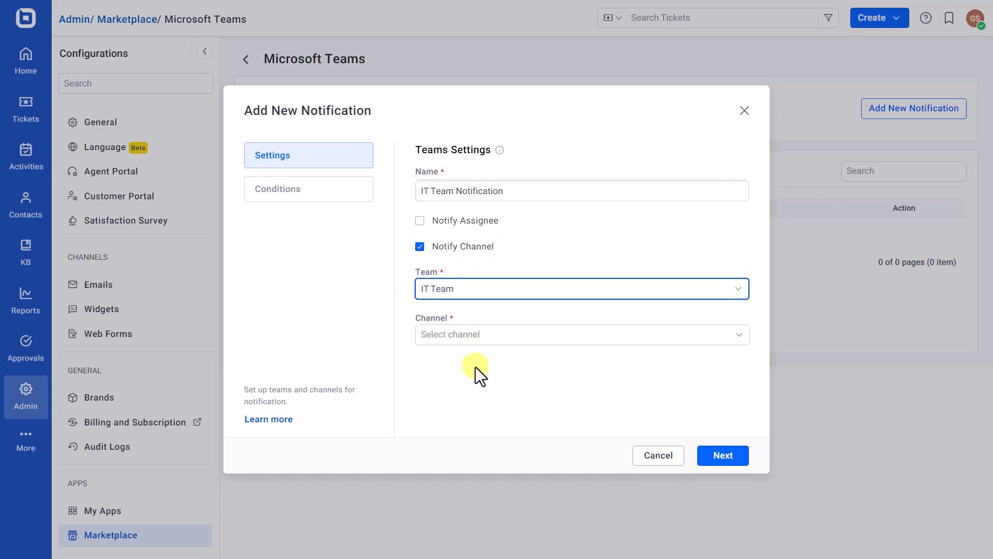
left_click(484, 340)
left_click(479, 393)
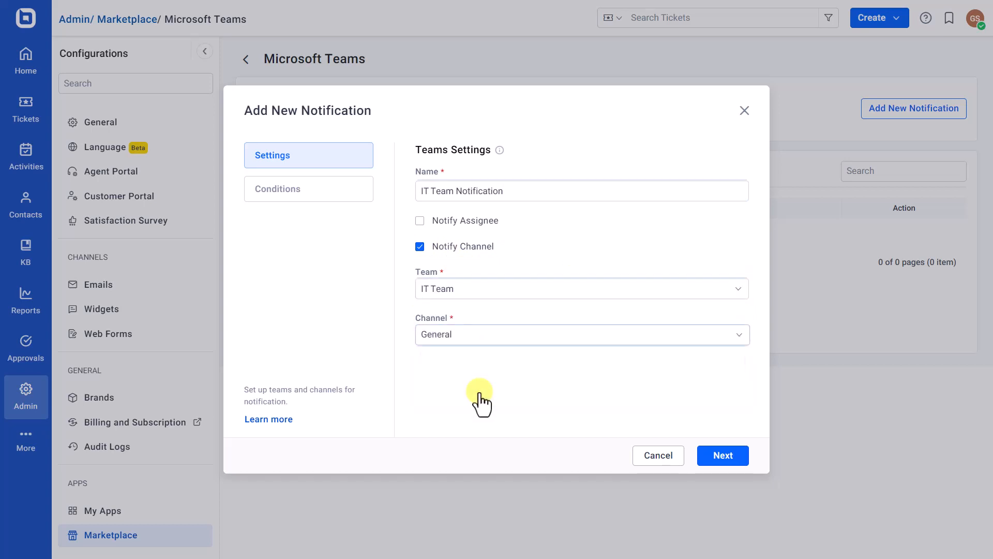
left_click(720, 465)
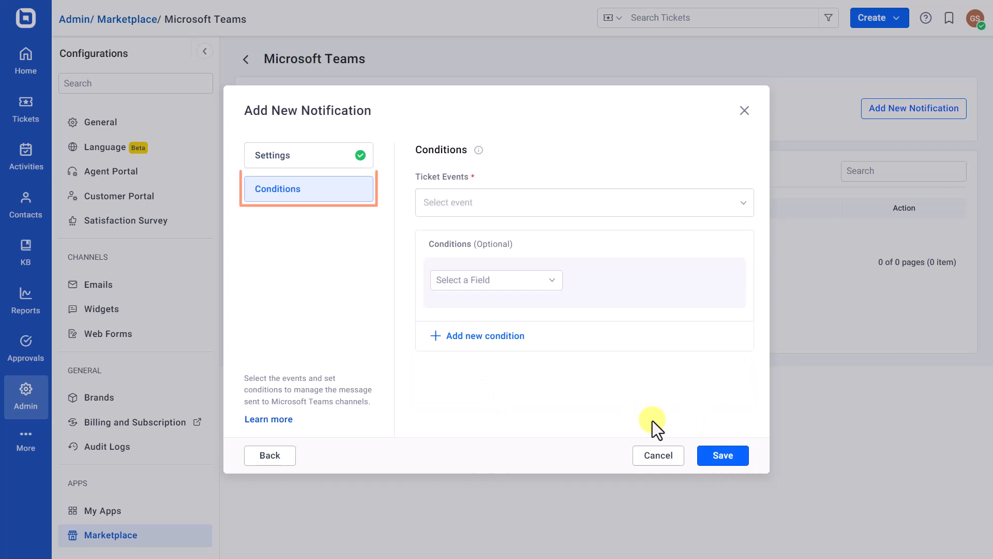
Step: Select all ticket events for the channel notification, add the condition Category Is IT, and save it
left_click(509, 206)
left_click(467, 234)
left_click(496, 318)
left_click(494, 435)
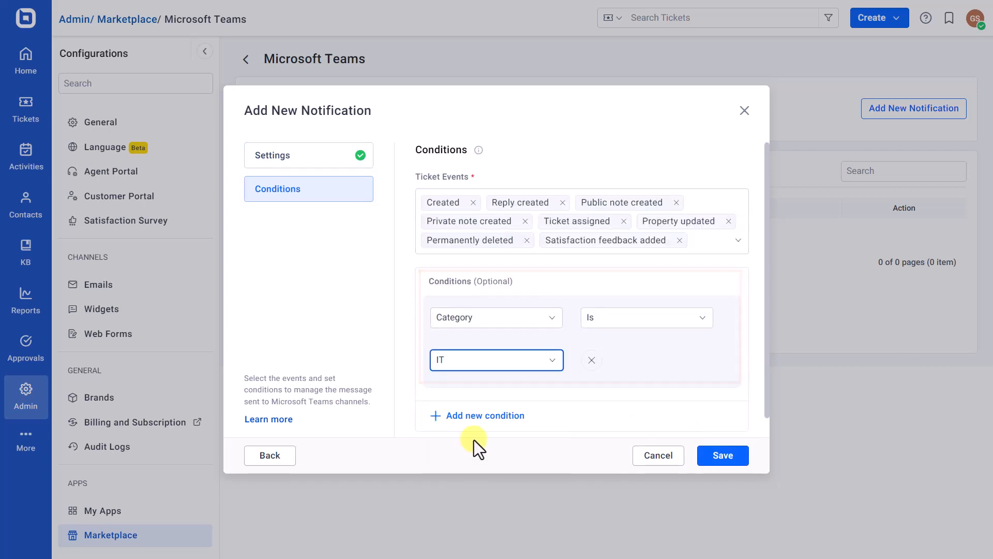
left_click(723, 460)
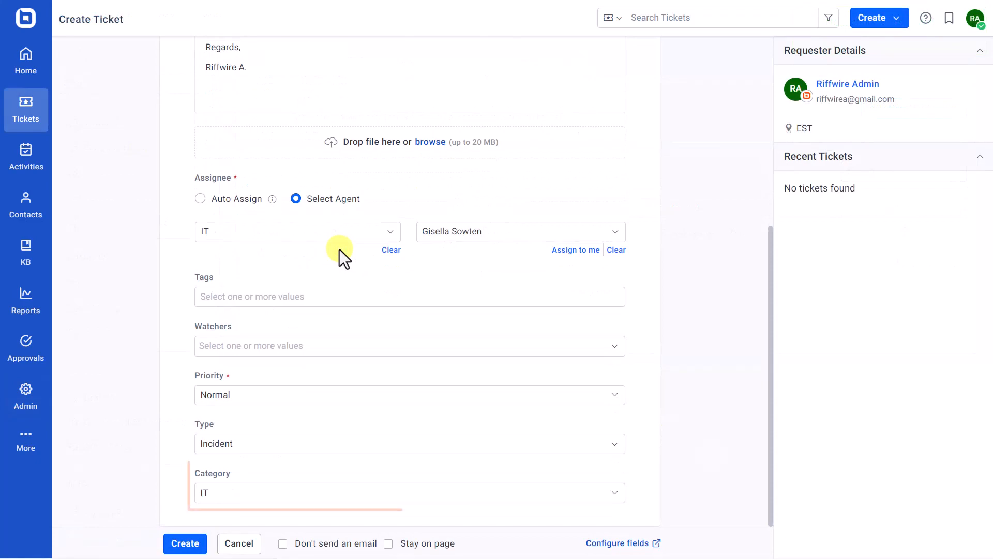
Step: Create the IT-category ticket about unreliable internet connectivity and submit the agent's reply with the status Open
left_click(185, 543)
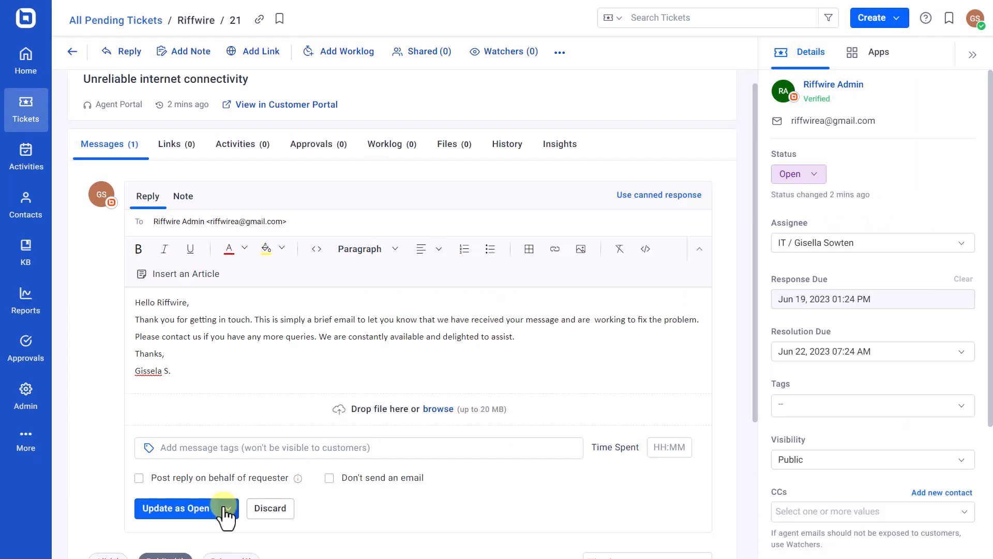
left_click(228, 509)
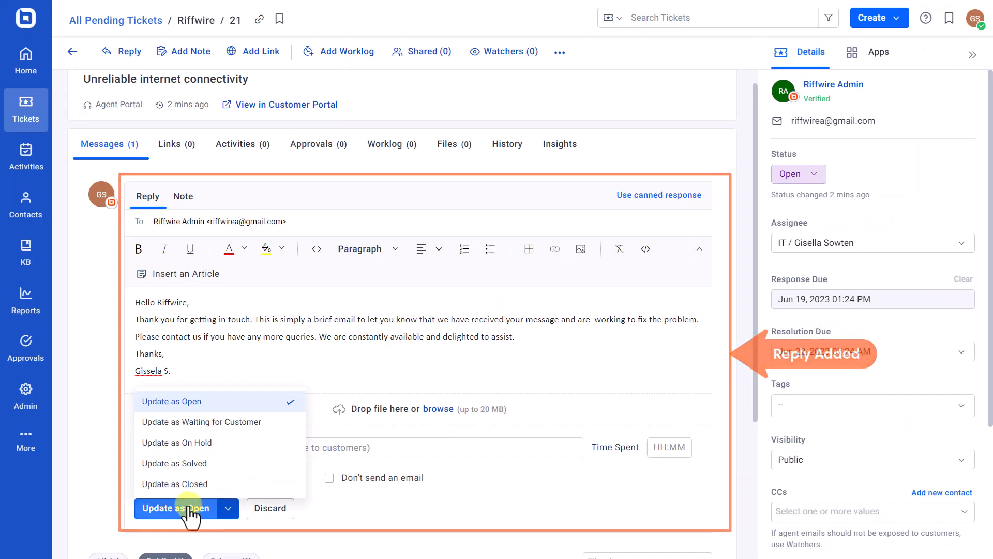
left_click(172, 508)
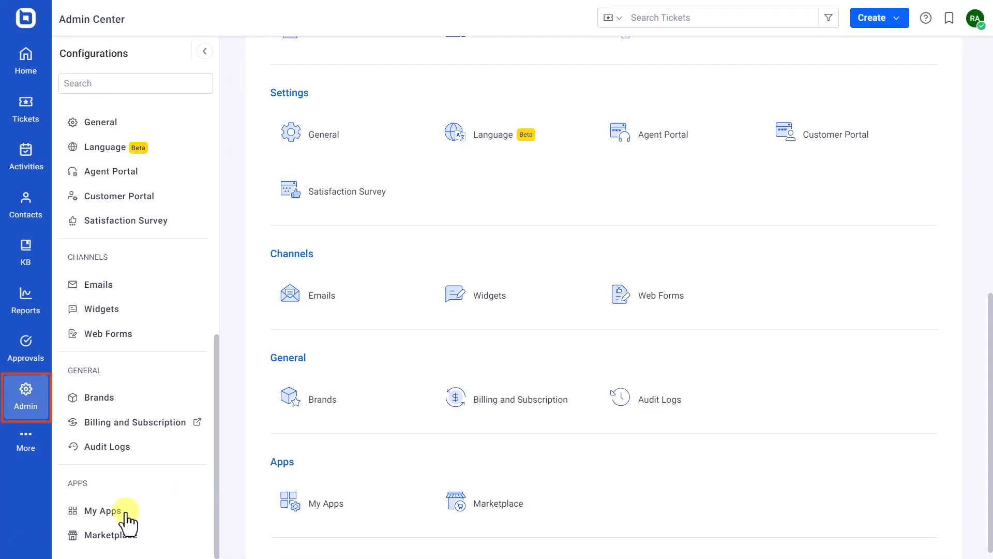
Step: Return to the Microsoft Teams app's notification list and check the actions available for IT Team Notification
left_click(104, 511)
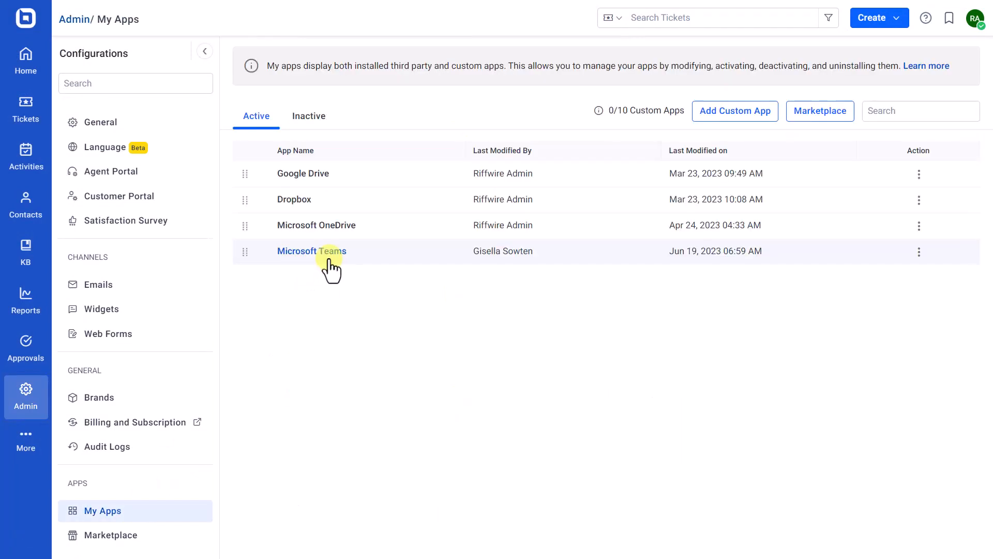
left_click(329, 260)
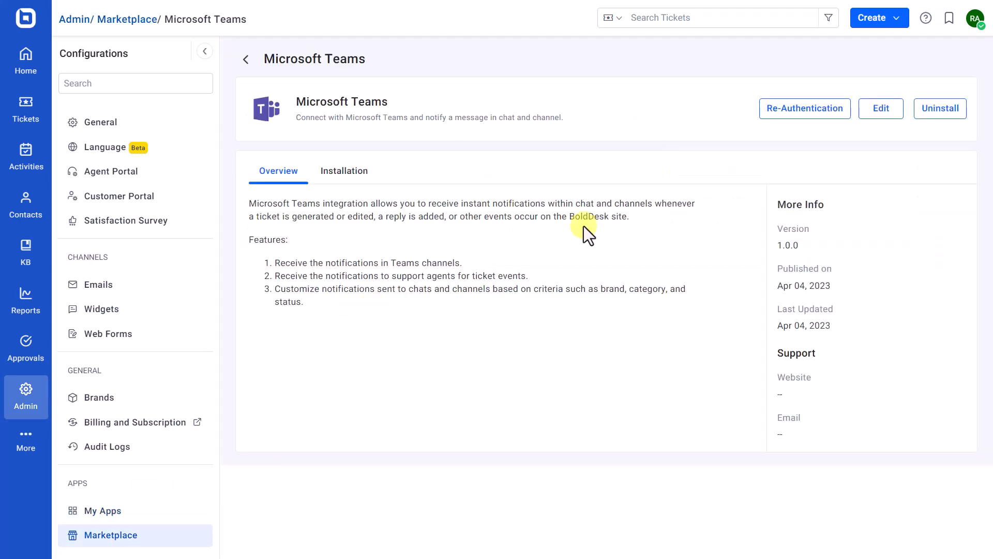
left_click(873, 115)
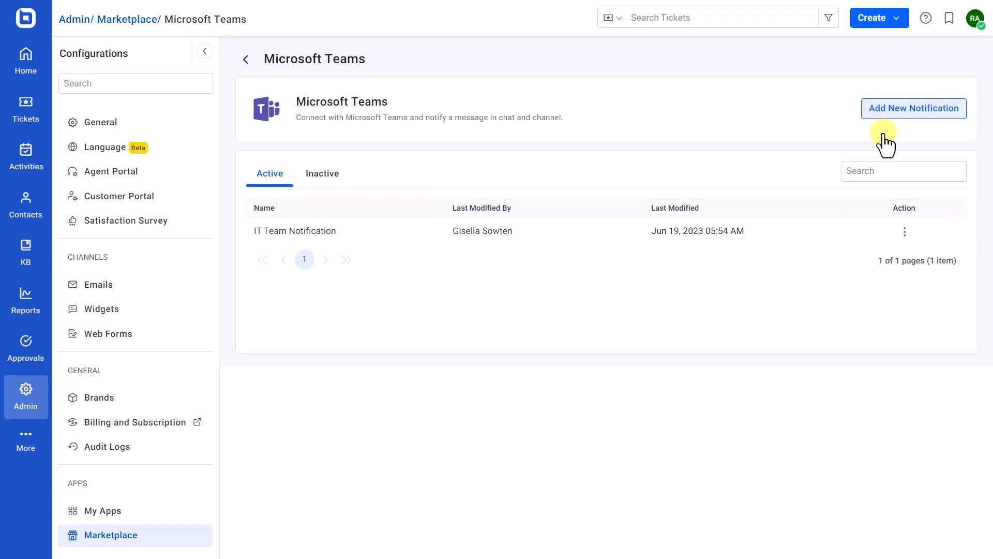
left_click(905, 232)
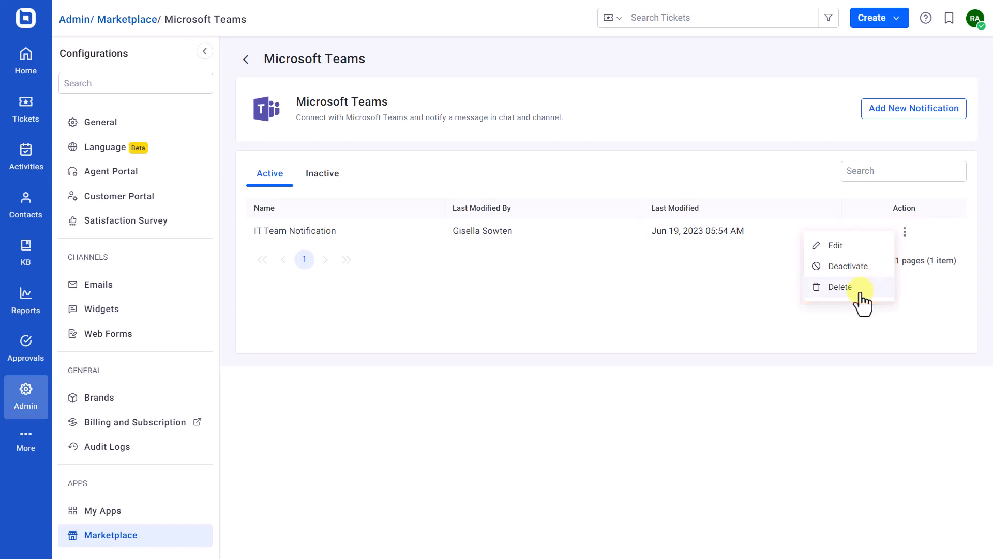
left_click(736, 310)
Step: Activate the inactive HR Team Notification and return to the list of active notifications
left_click(323, 175)
left_click(905, 231)
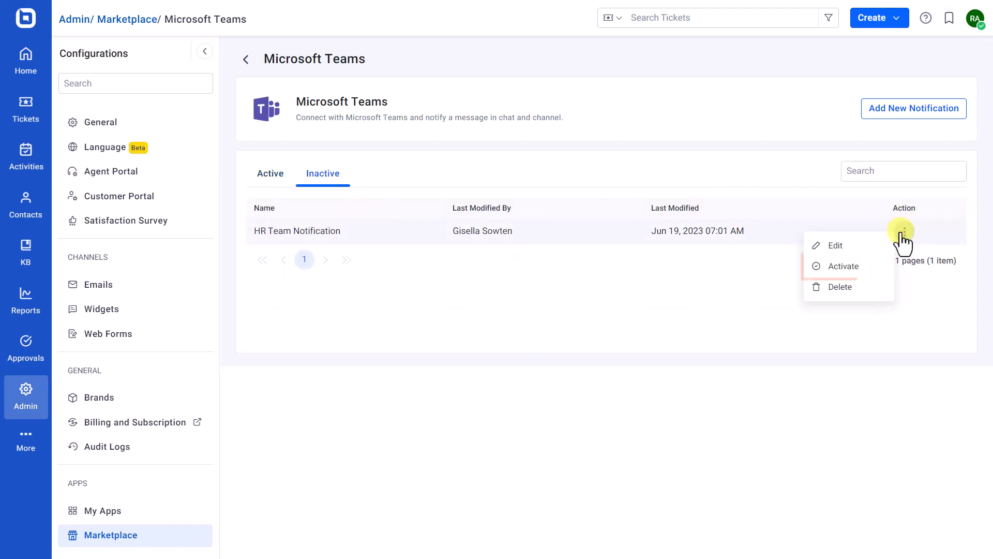
left_click(854, 267)
left_click(638, 316)
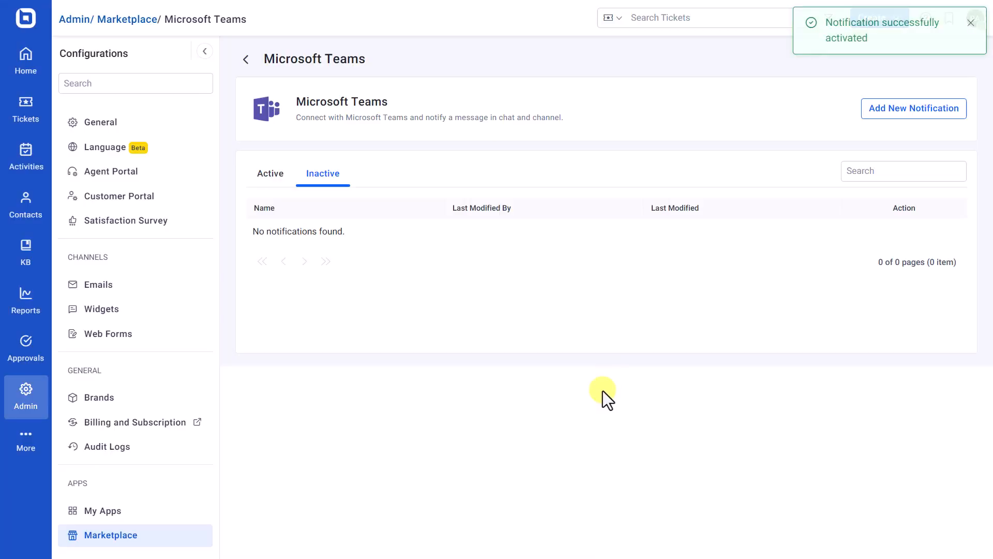
left_click(267, 177)
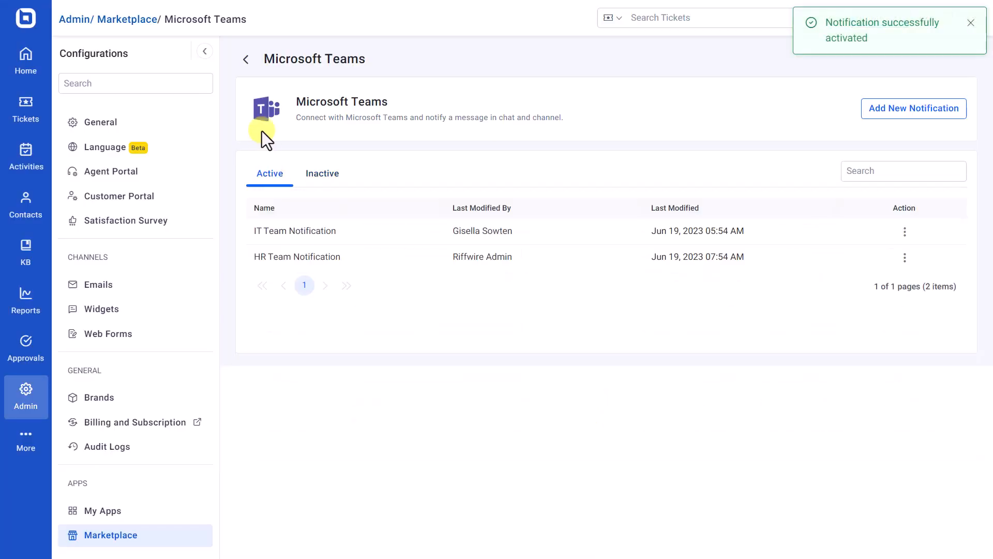